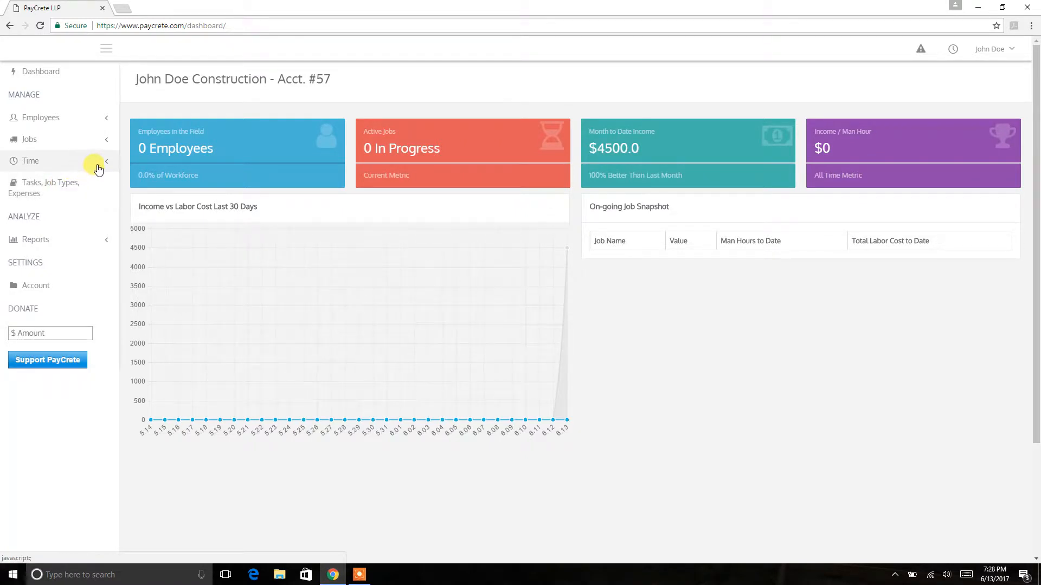
- Open the timeclock and select the hot-list employee and the second employee under All Employees
click(98, 170)
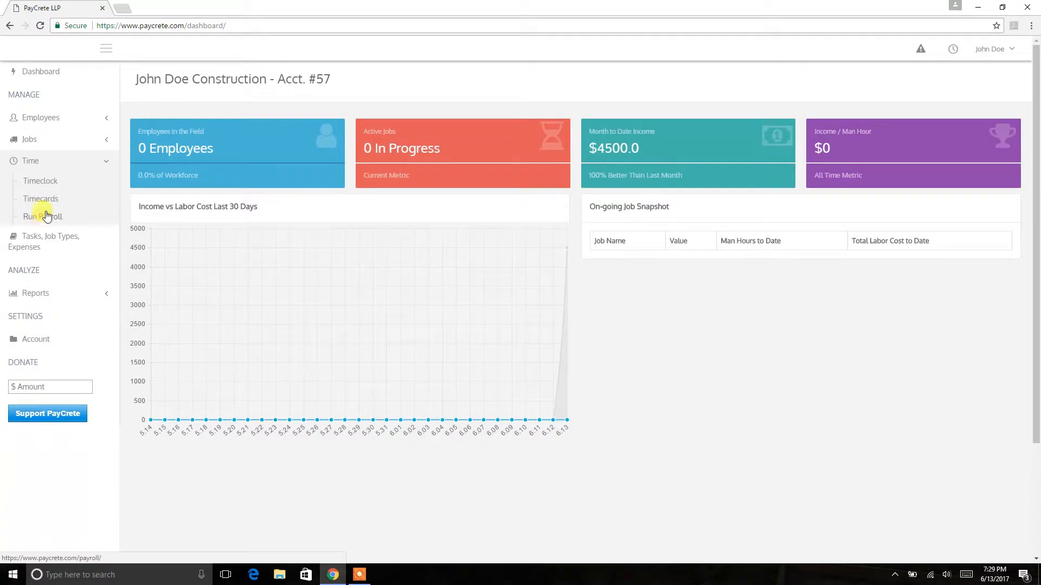
click(41, 184)
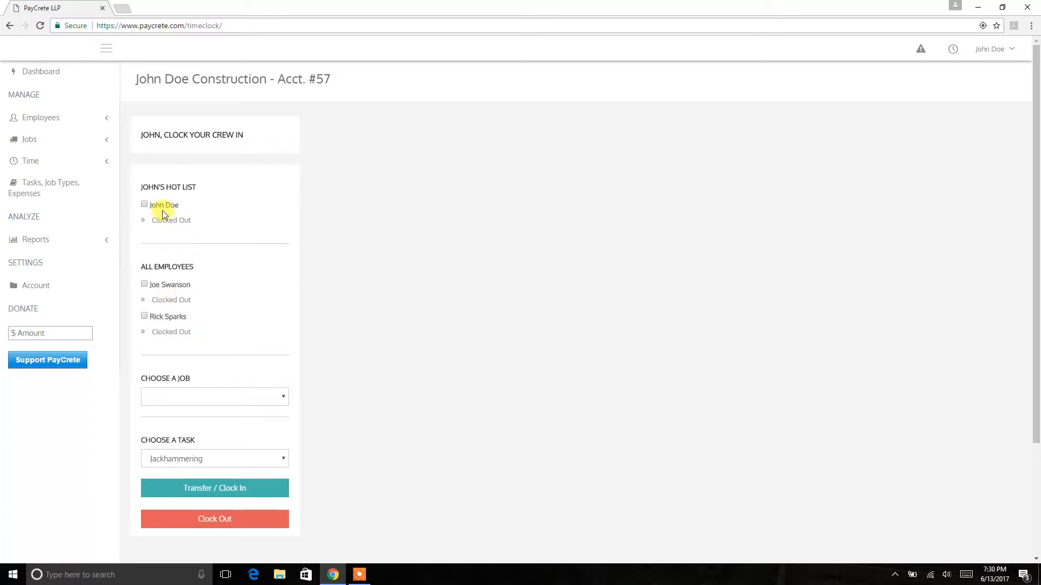
click(144, 206)
click(145, 317)
- Choose Bubs Burgers as the job for the selected employees
click(223, 395)
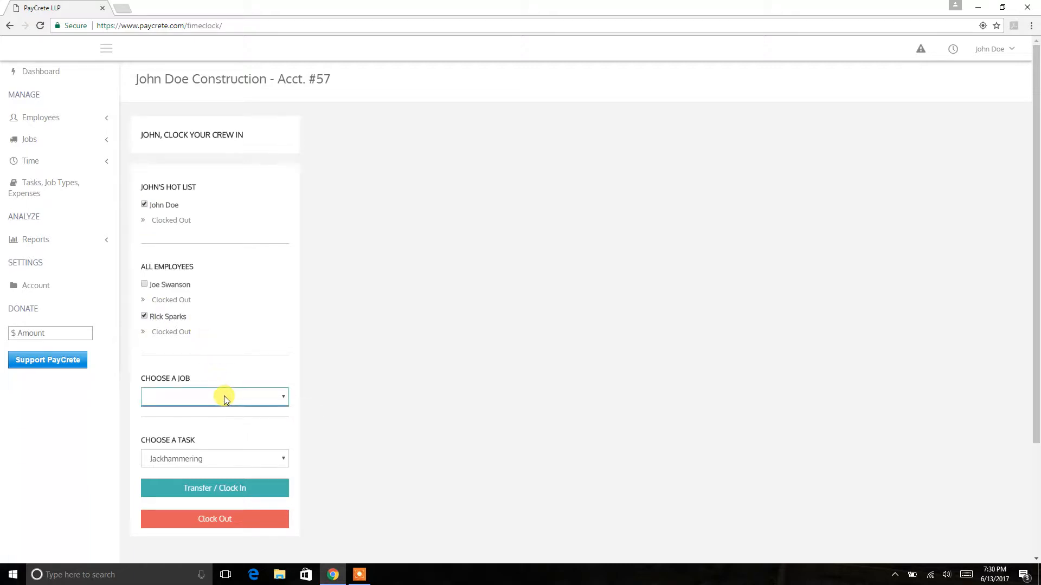
click(236, 401)
click(360, 574)
click(683, 557)
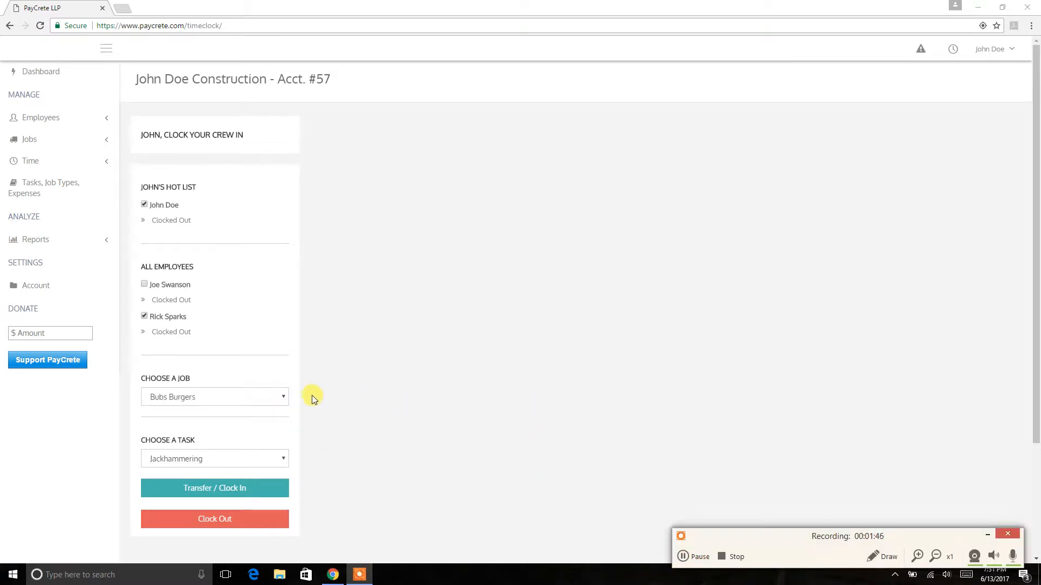
click(282, 399)
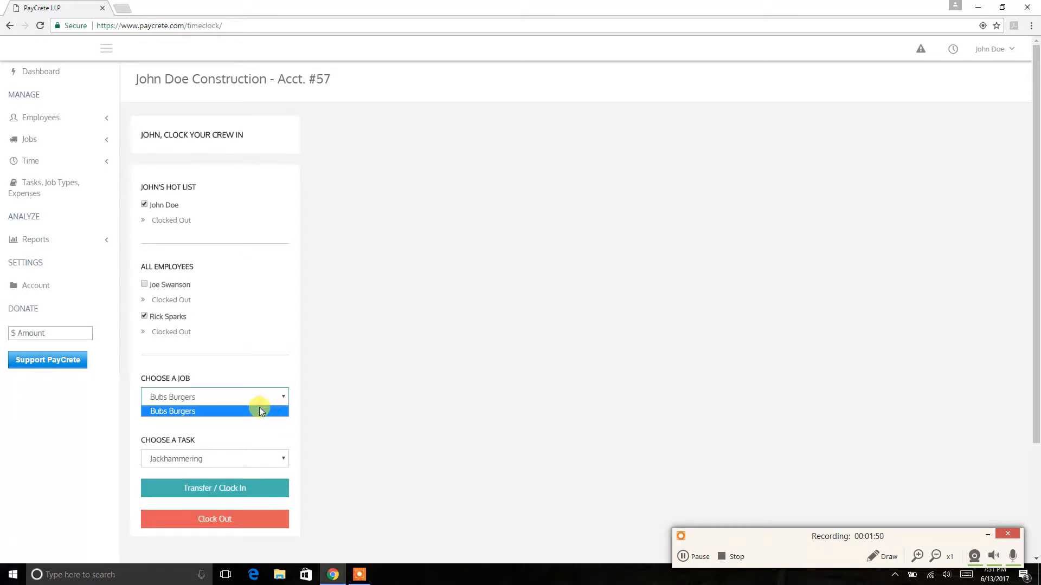
click(261, 409)
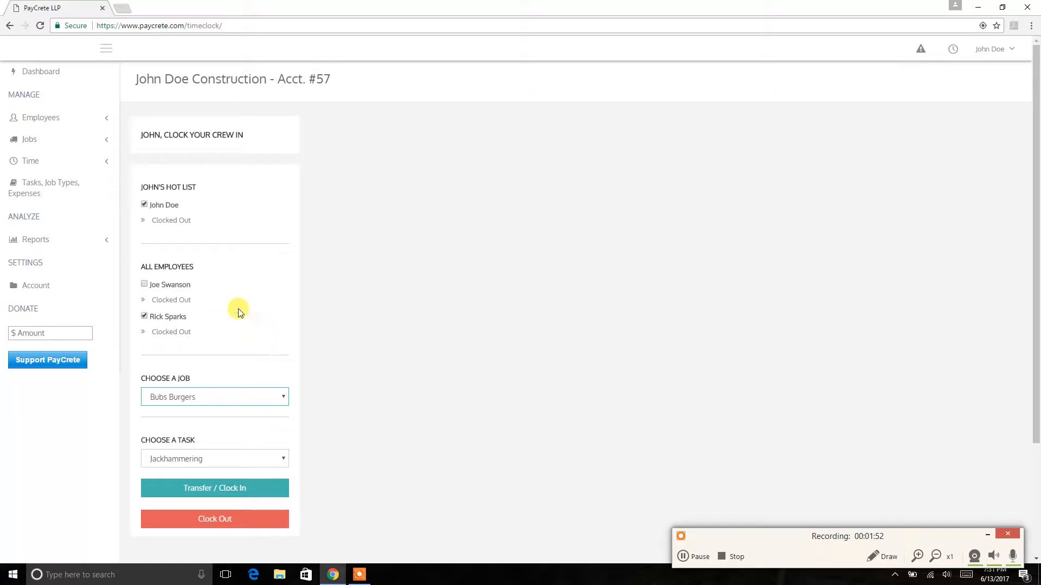
- Set the task to Pouring and clock the two selected employees in on the Bubs Burgers job
click(220, 459)
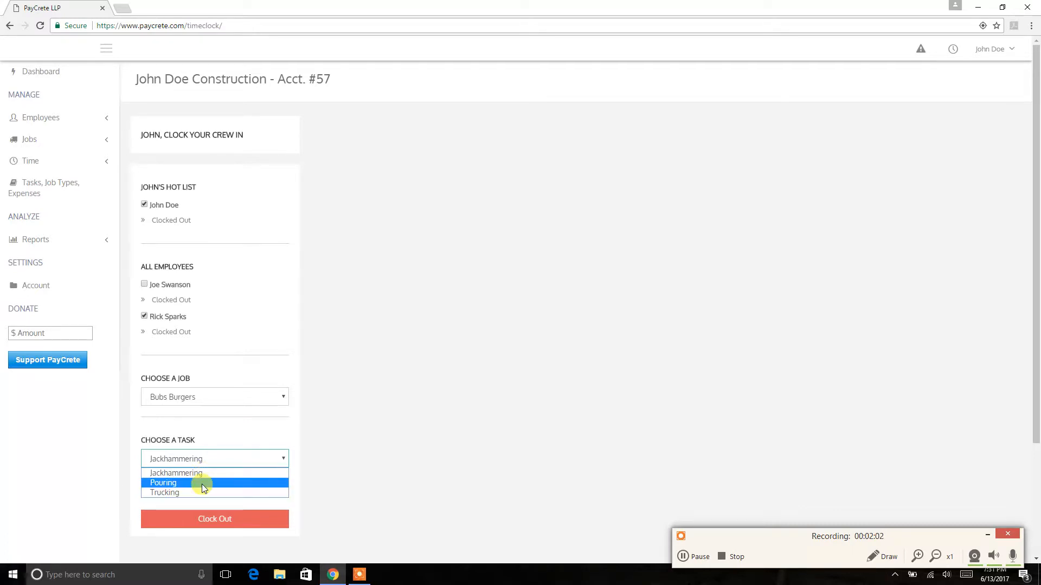
click(209, 483)
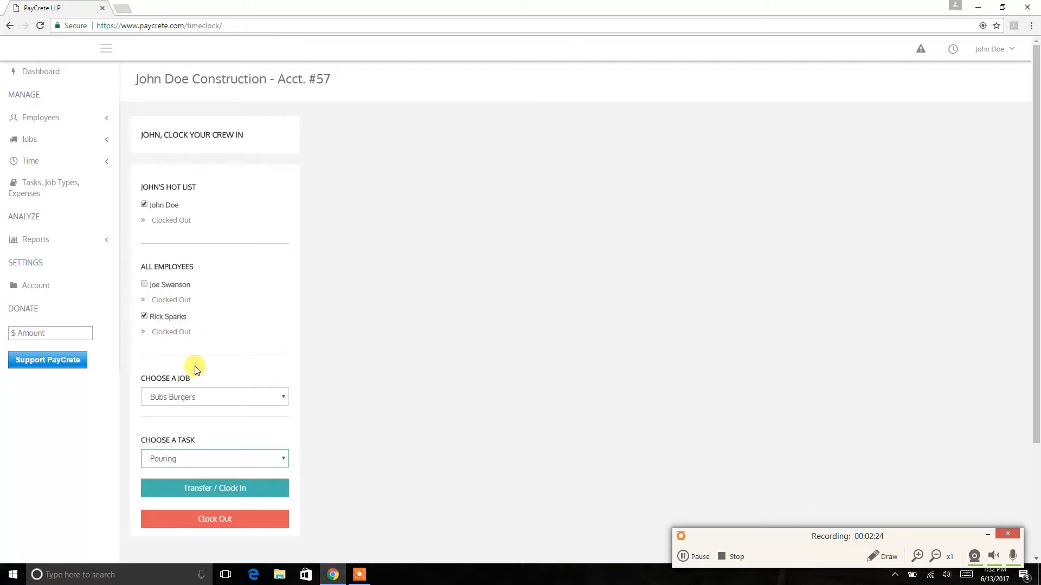
click(205, 395)
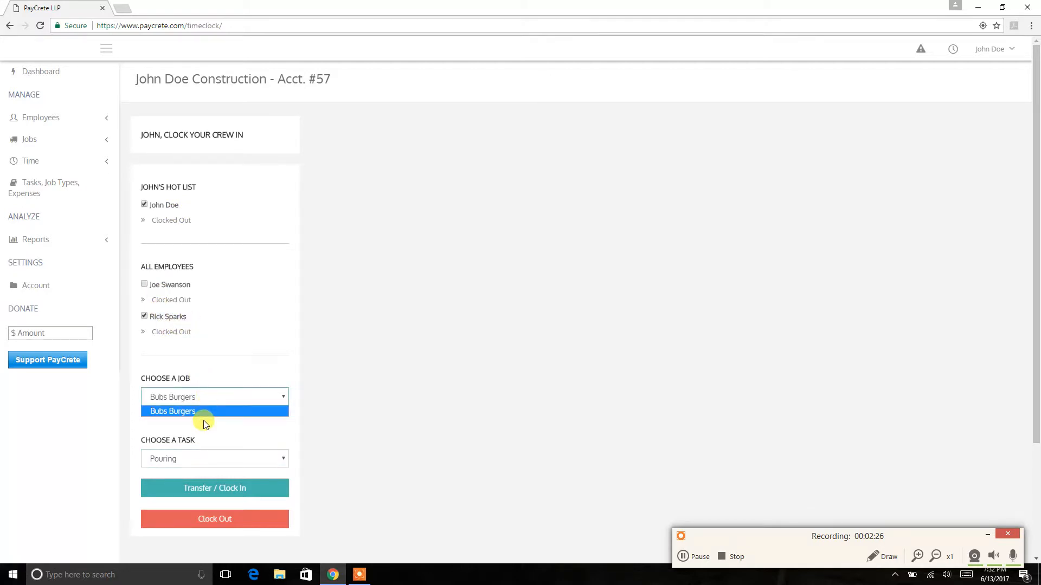
click(205, 414)
click(187, 460)
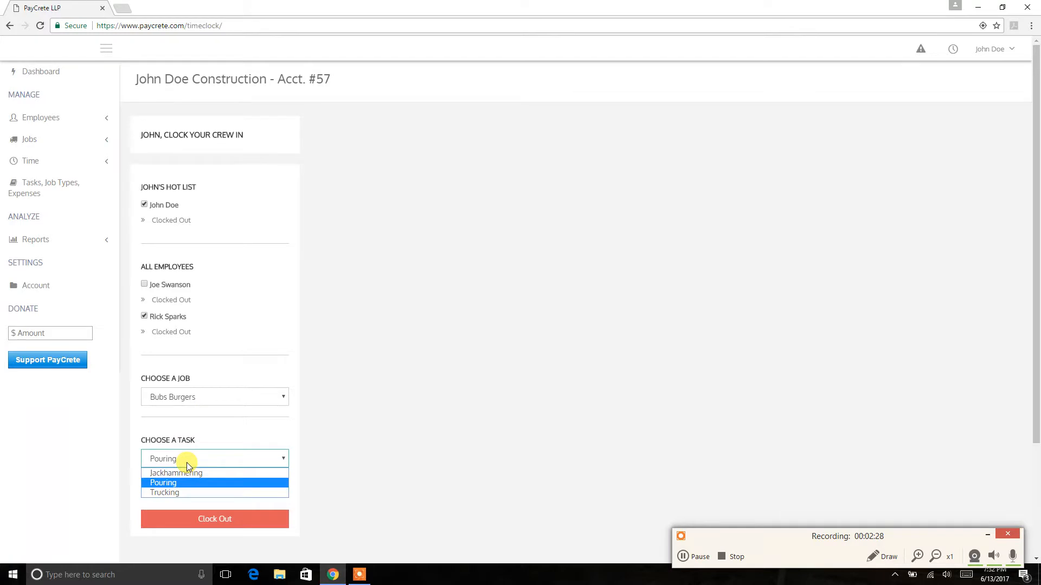
click(211, 483)
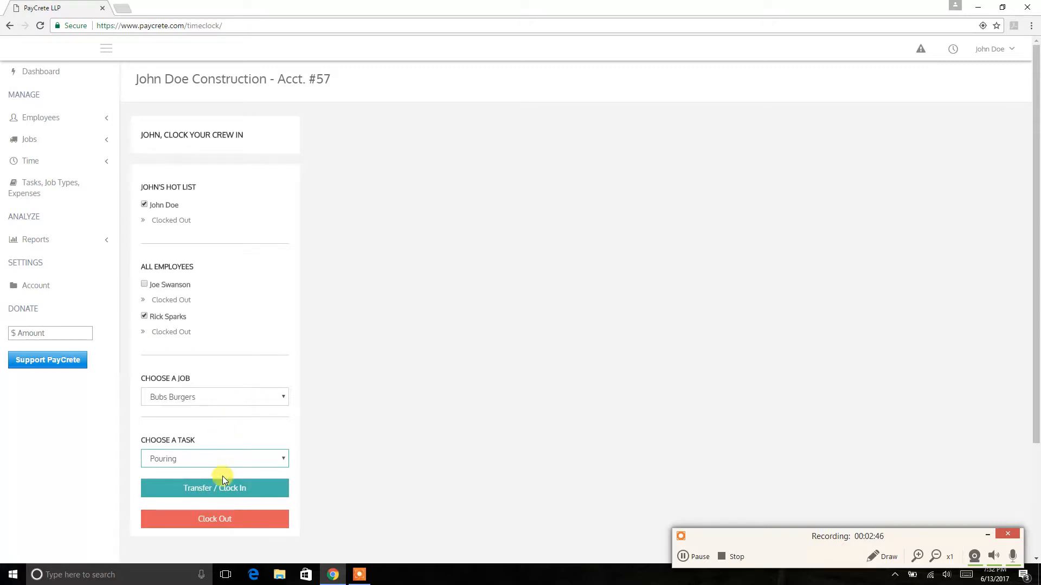
click(223, 490)
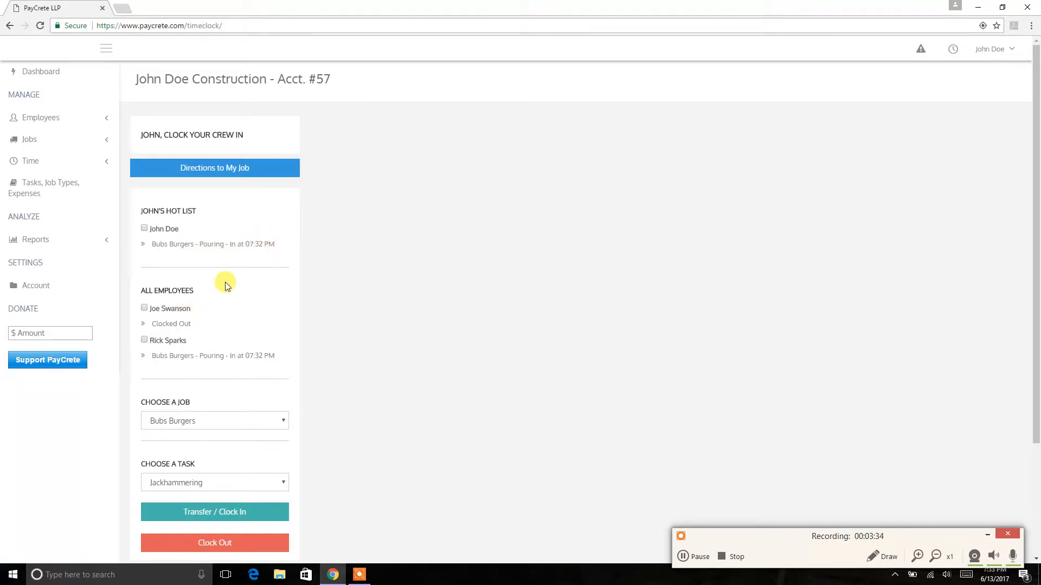
- Clock in the first employee under All Employees on the Bubs Burgers job with the Trucking task
scroll(226, 282, down, 1)
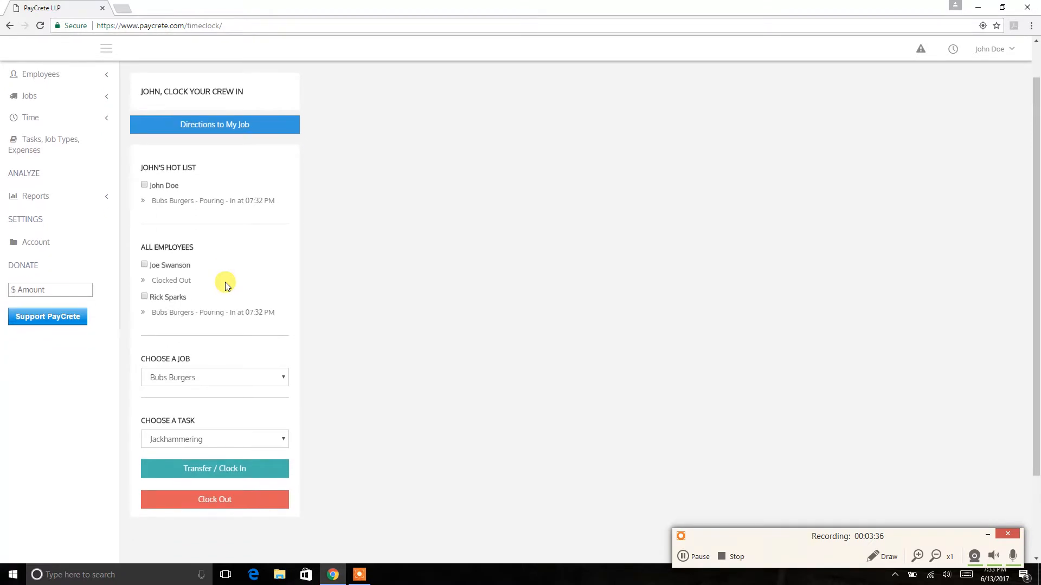
scroll(226, 282, up, 1)
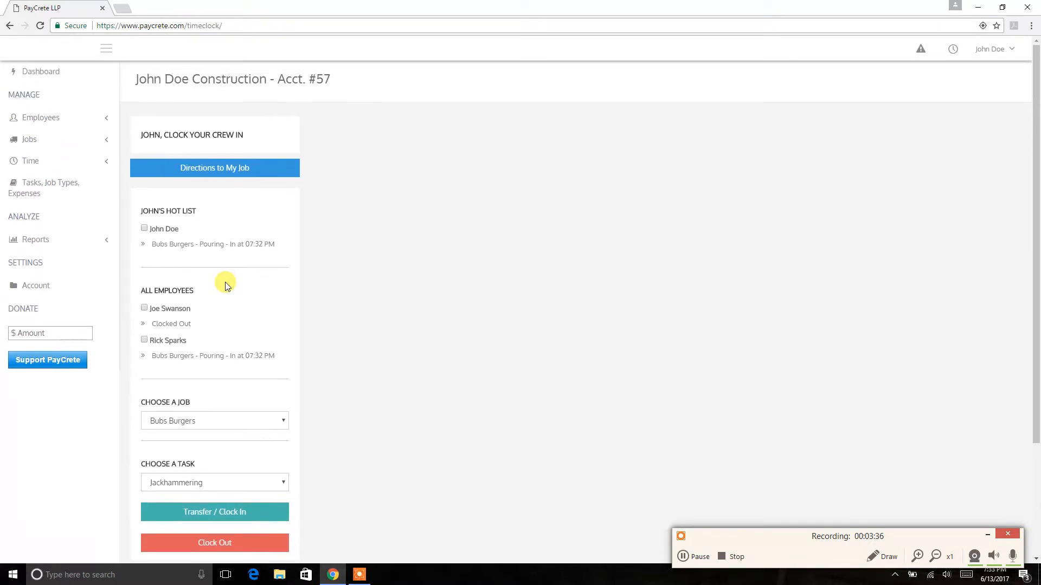
click(145, 313)
click(221, 421)
click(217, 436)
scroll(217, 434, down, 2)
click(232, 388)
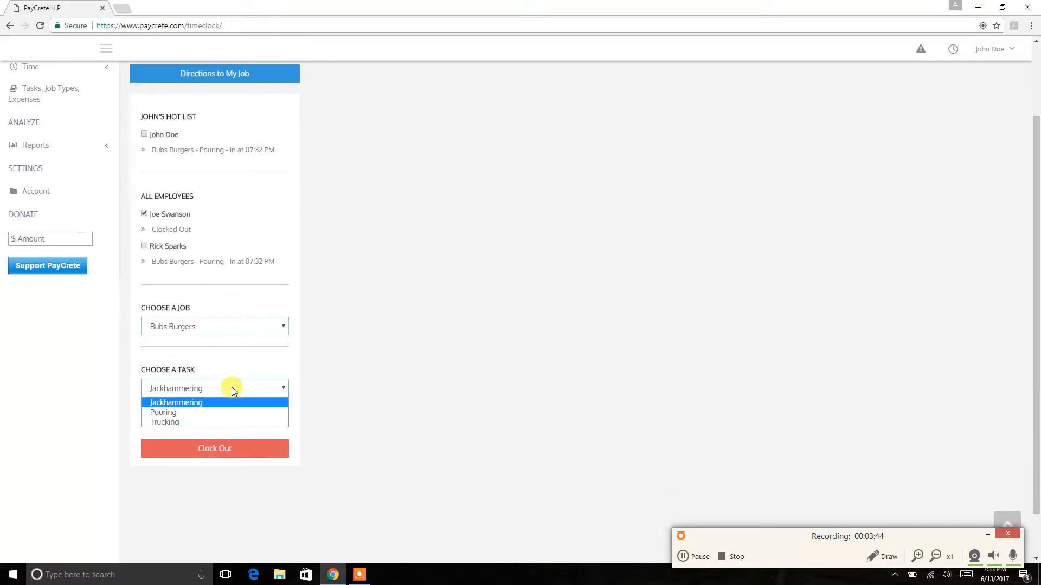
click(215, 422)
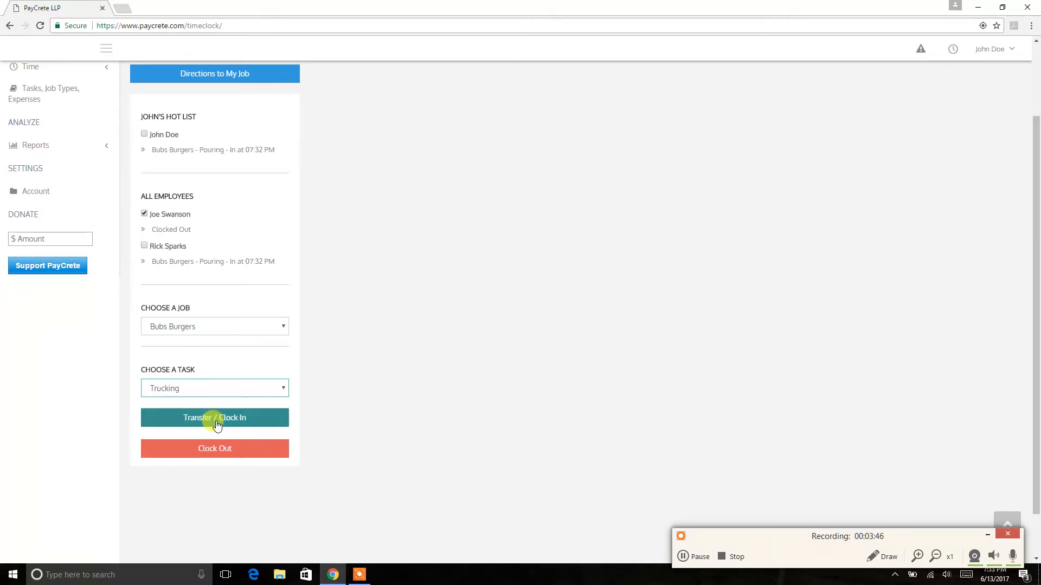
click(249, 419)
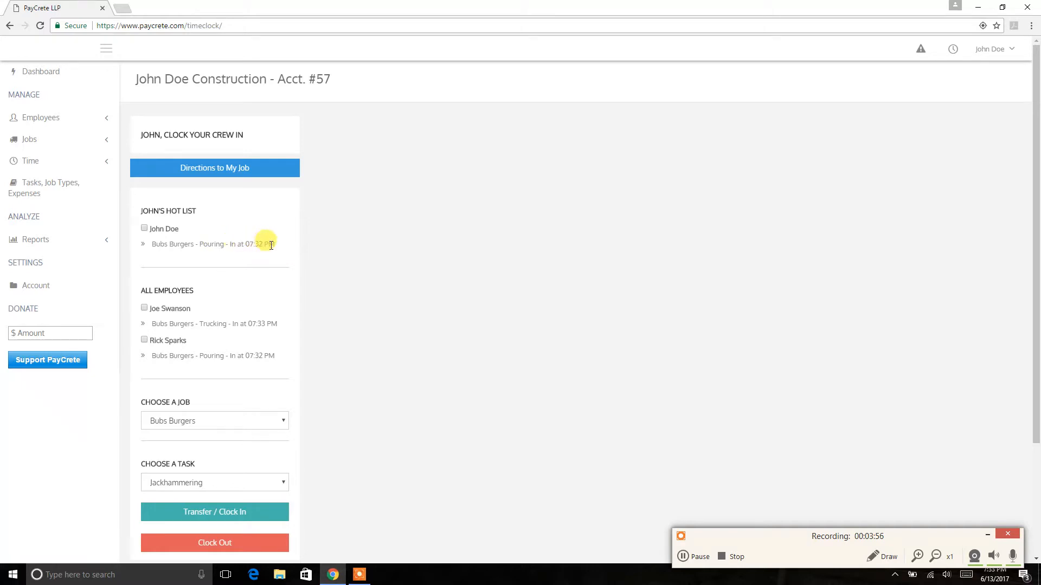
- Select all three crew members, including the hot-list employee, and clock them out
scroll(350, 439, down, 2)
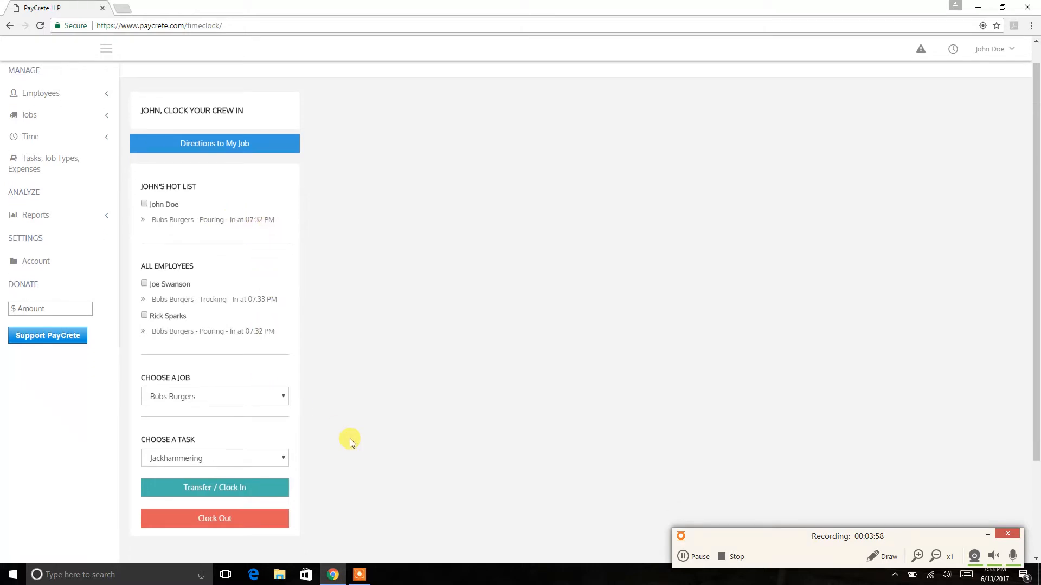
scroll(349, 438, up, 2)
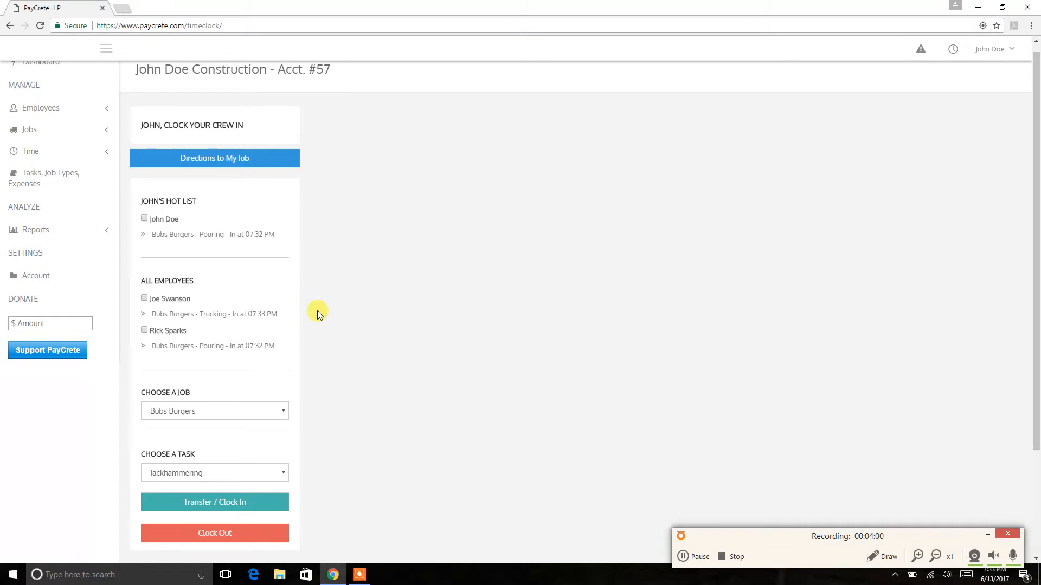
click(144, 299)
click(144, 331)
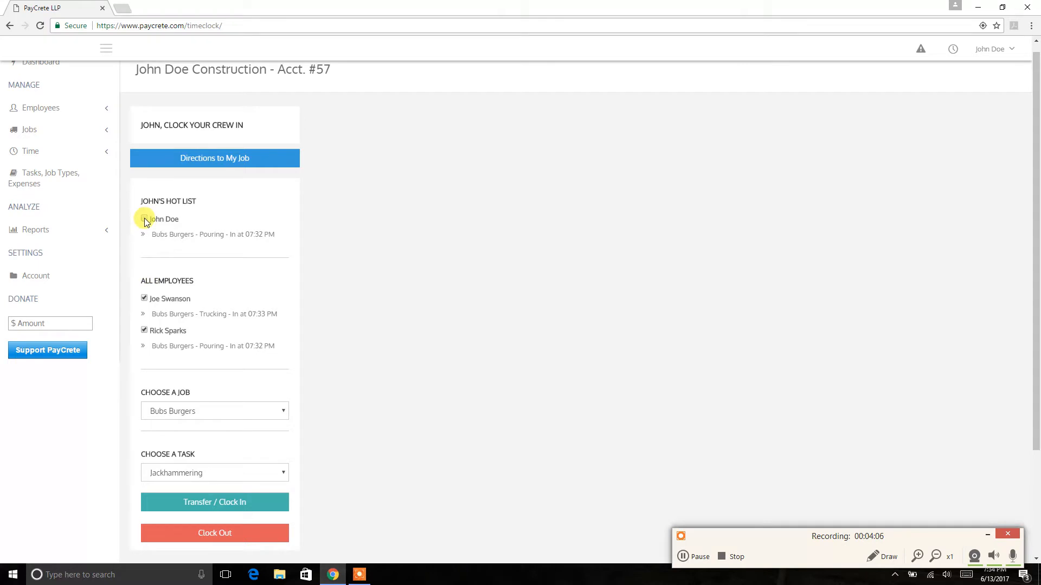
click(144, 219)
scroll(315, 335, up, 1)
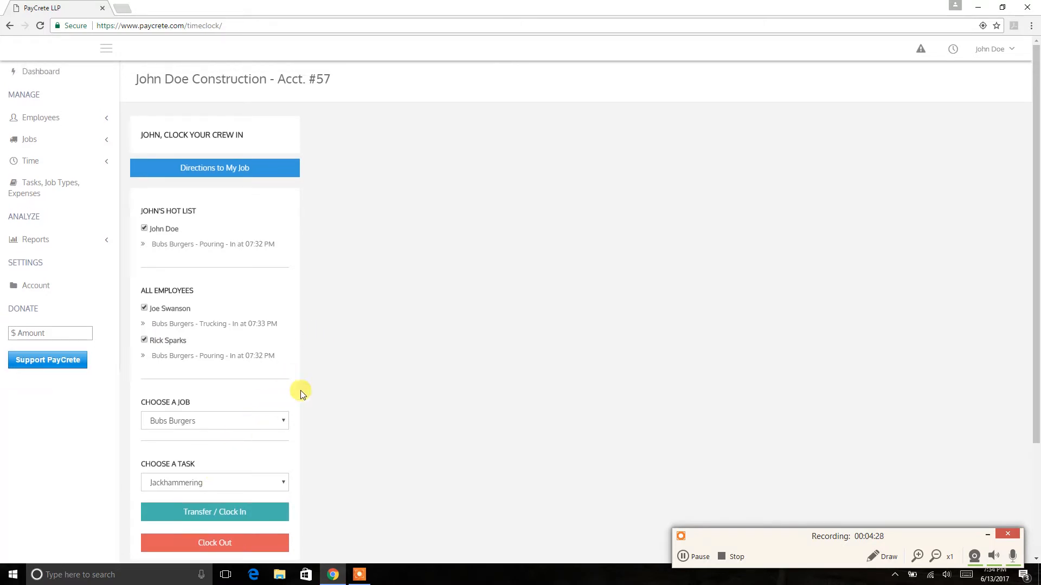
scroll(312, 398, down, 1)
scroll(312, 398, down, 1)
scroll(312, 398, up, 2)
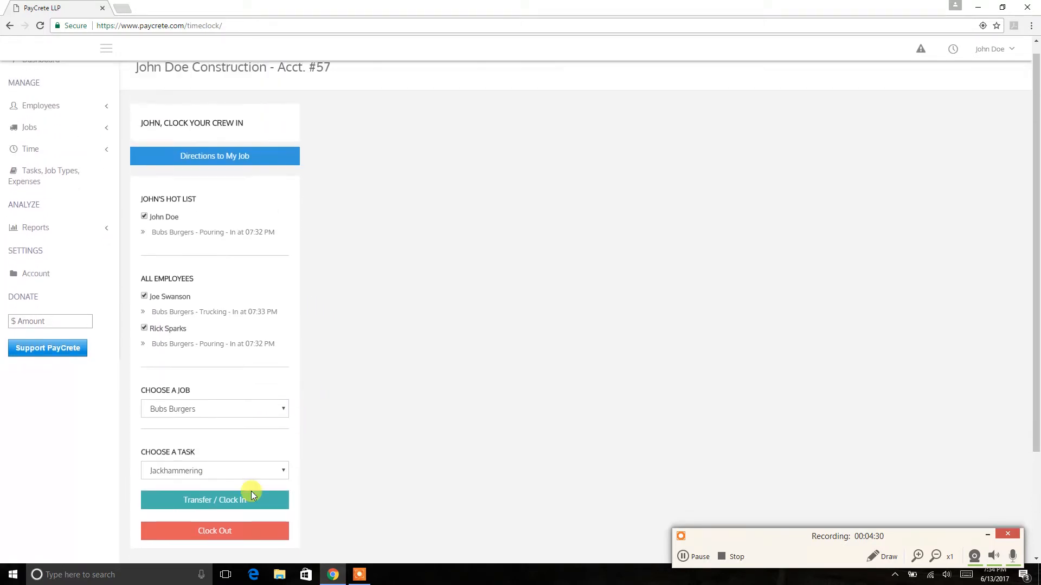
click(216, 533)
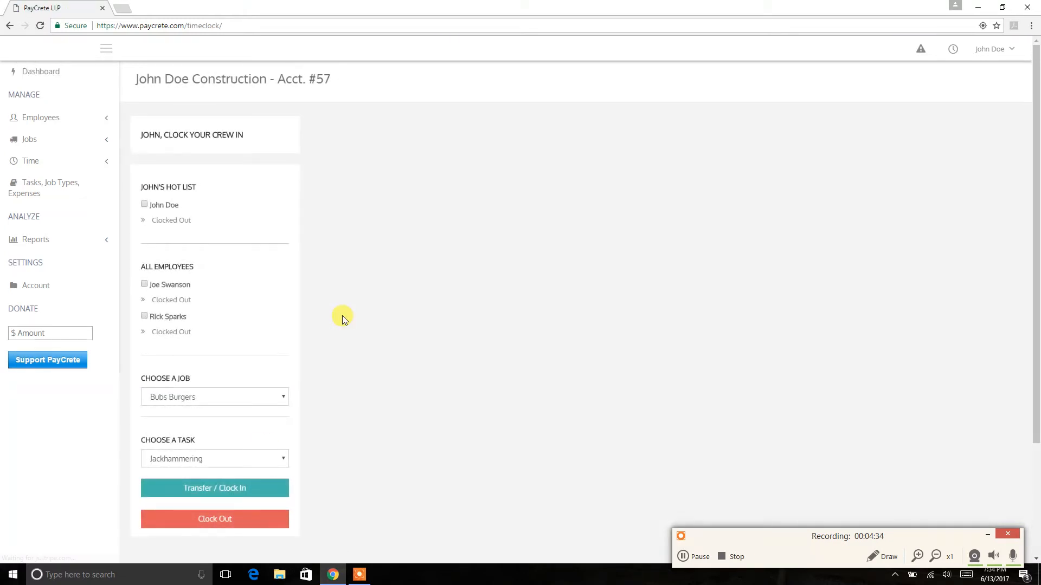
- Open the timecards and build the first listed employee's card with start and end dates of 06/13/2017
click(94, 162)
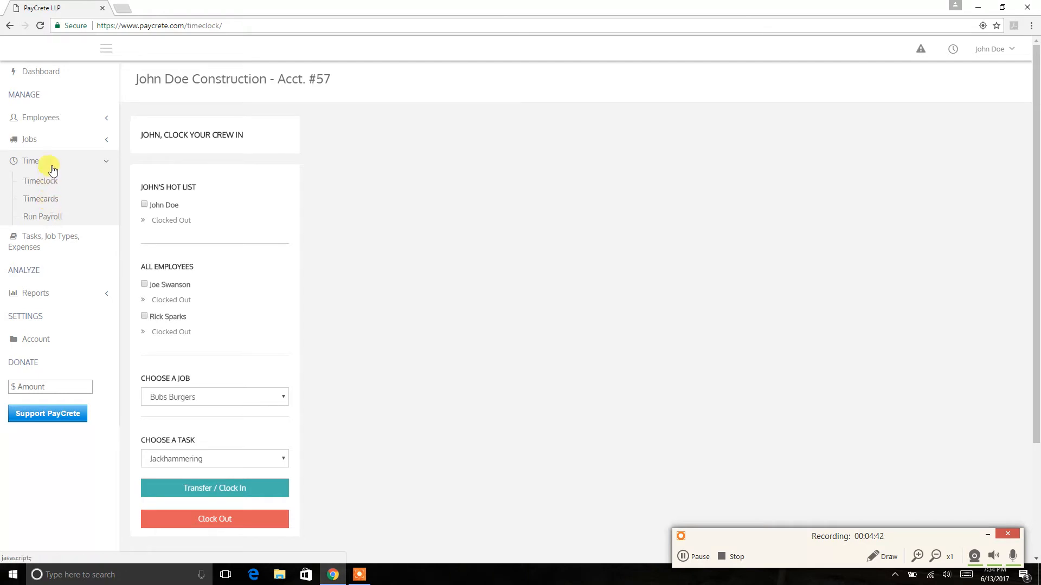
click(42, 203)
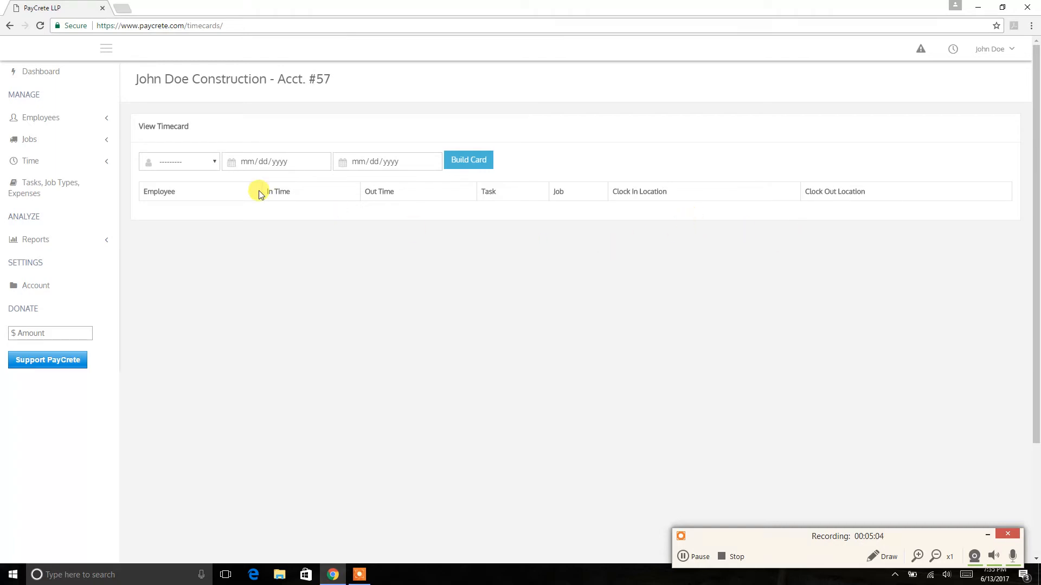
click(214, 161)
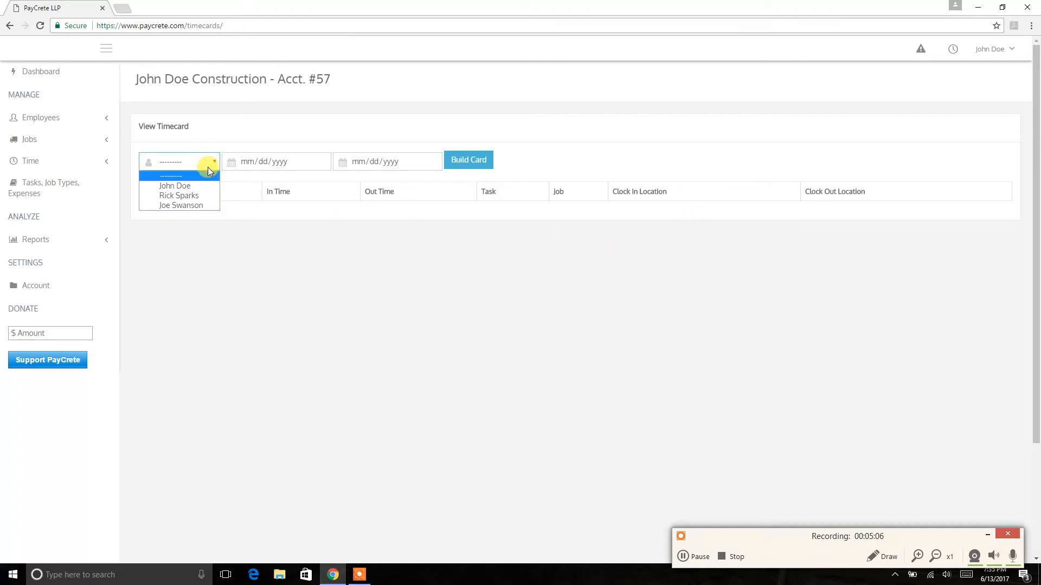
click(192, 186)
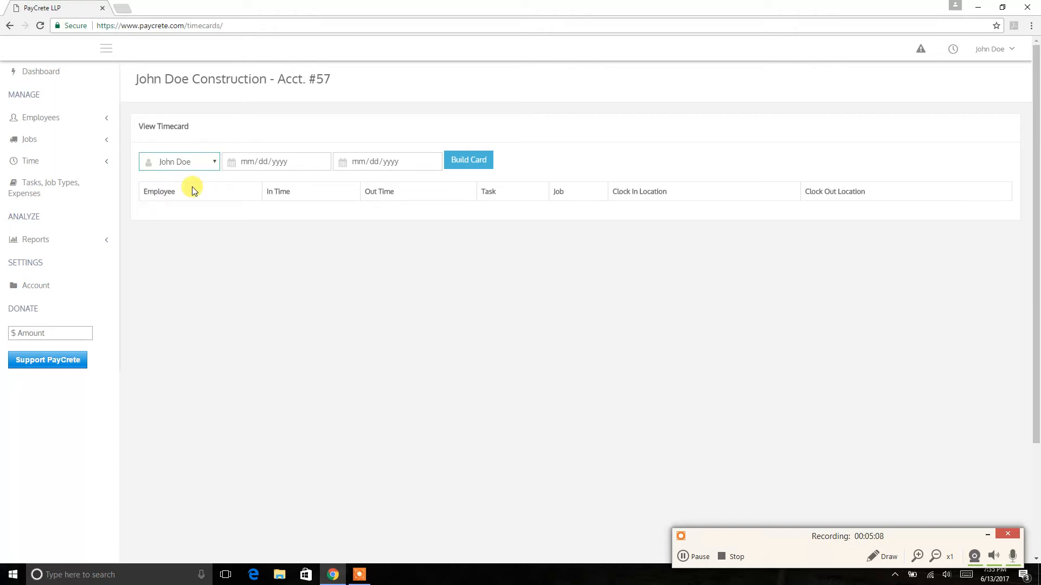
click(320, 161)
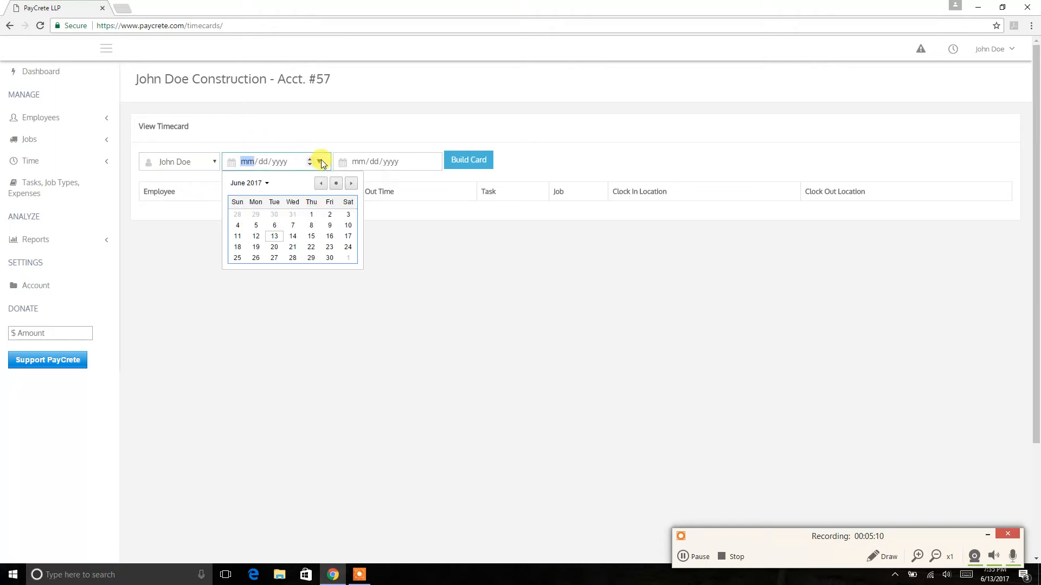
click(276, 236)
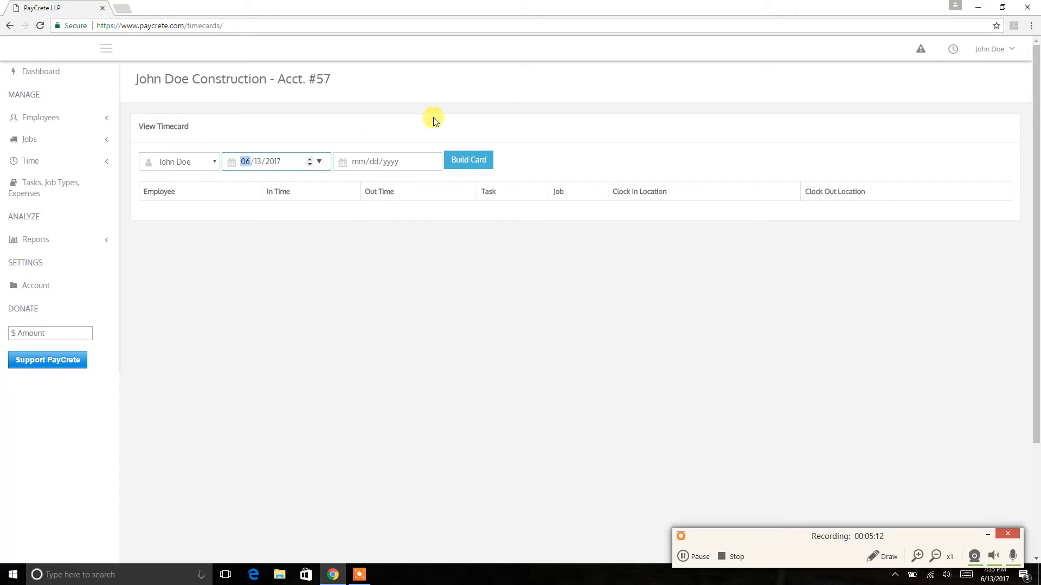
click(429, 162)
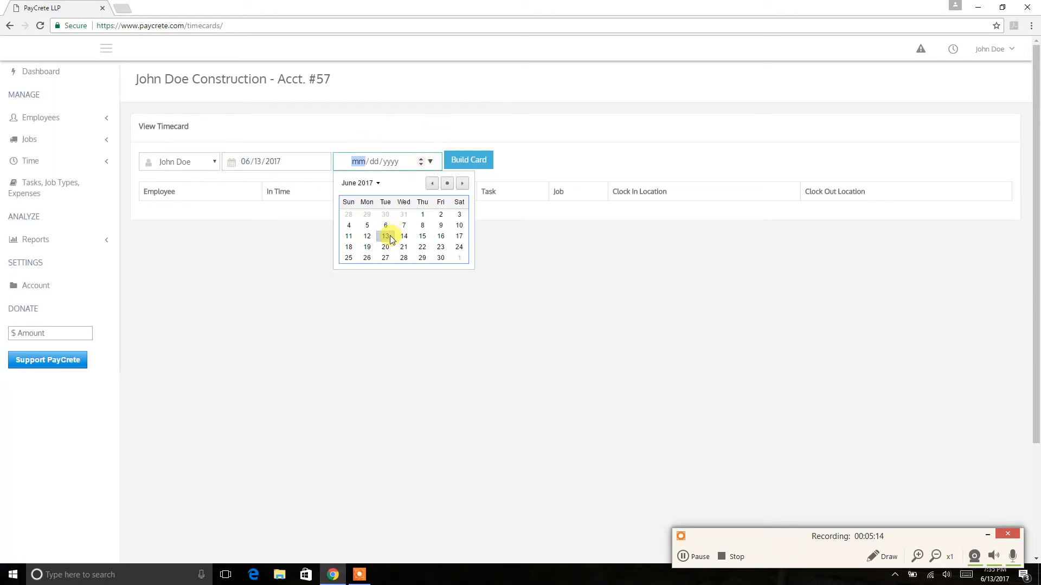
click(386, 236)
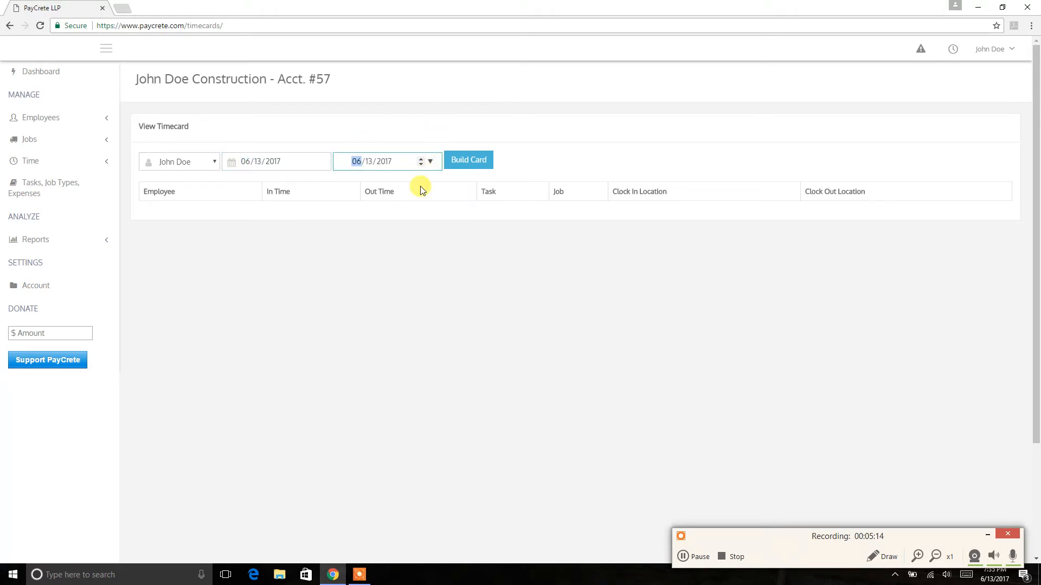
click(470, 161)
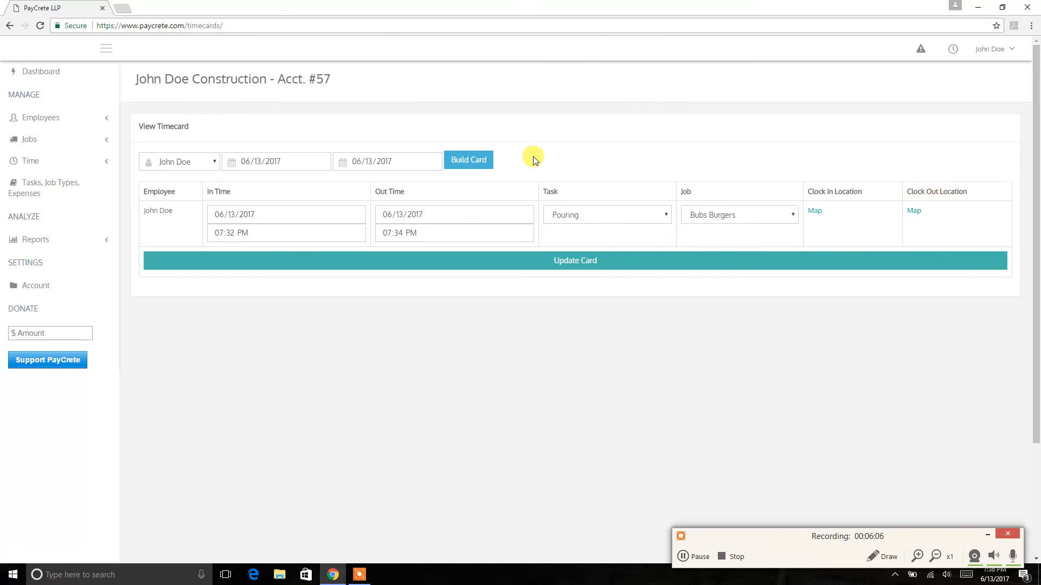
- Build the timecard of the second listed employee for the same date range
click(215, 165)
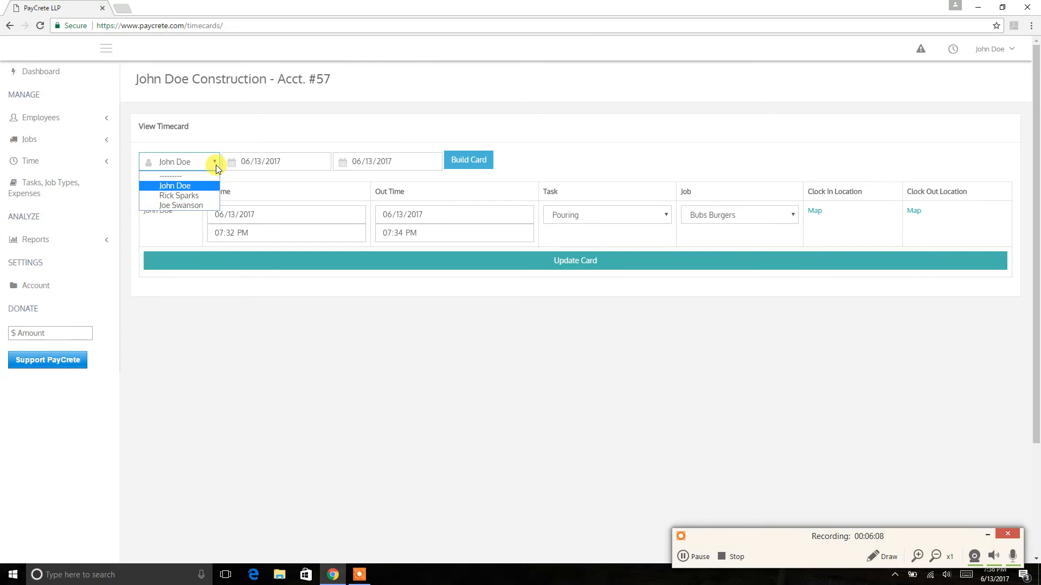
click(200, 196)
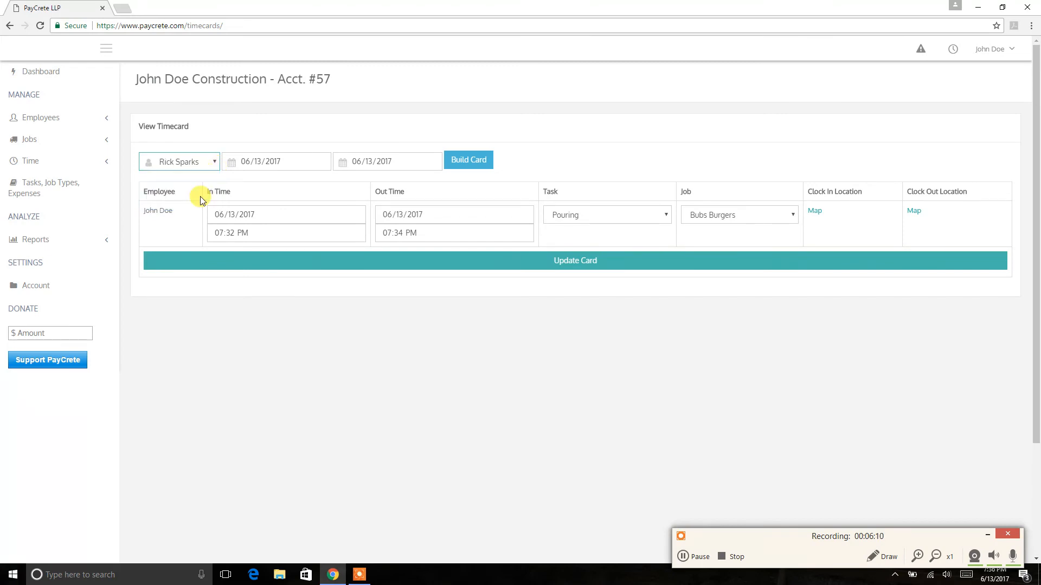
click(479, 161)
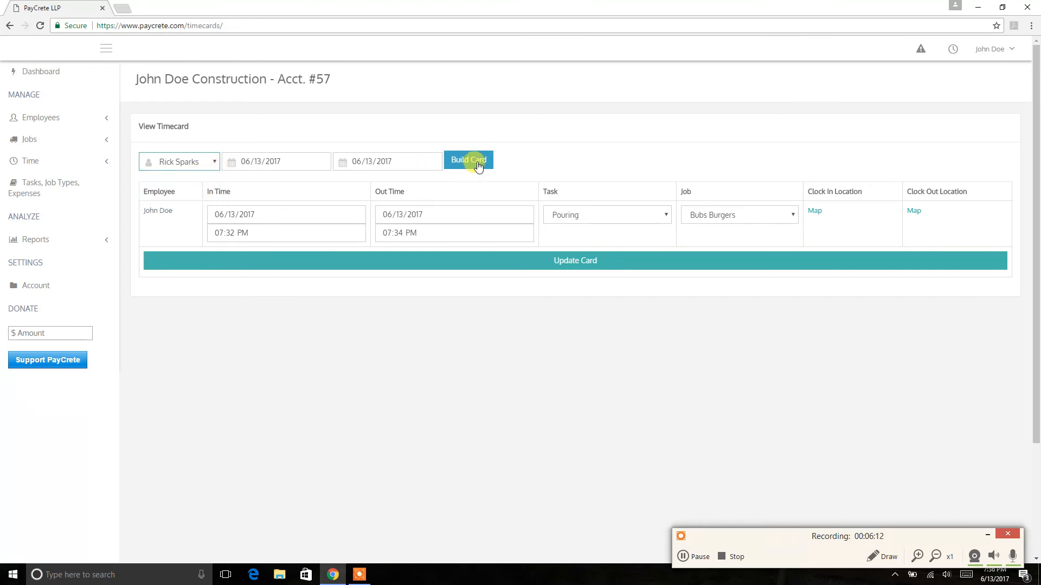